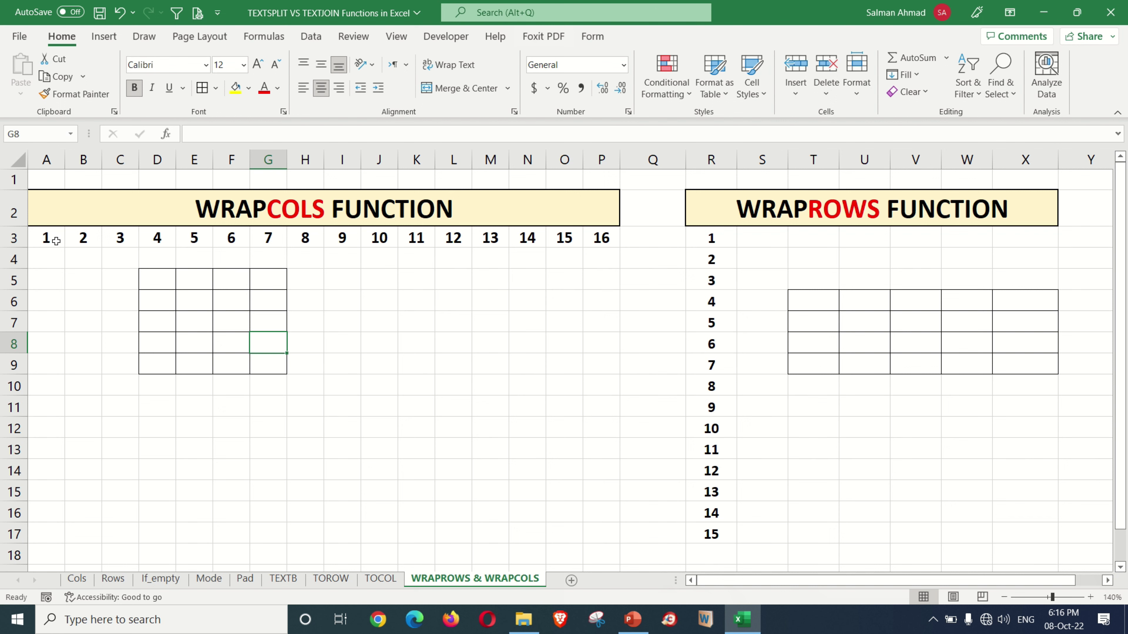
left_click_drag(56, 241, 596, 238)
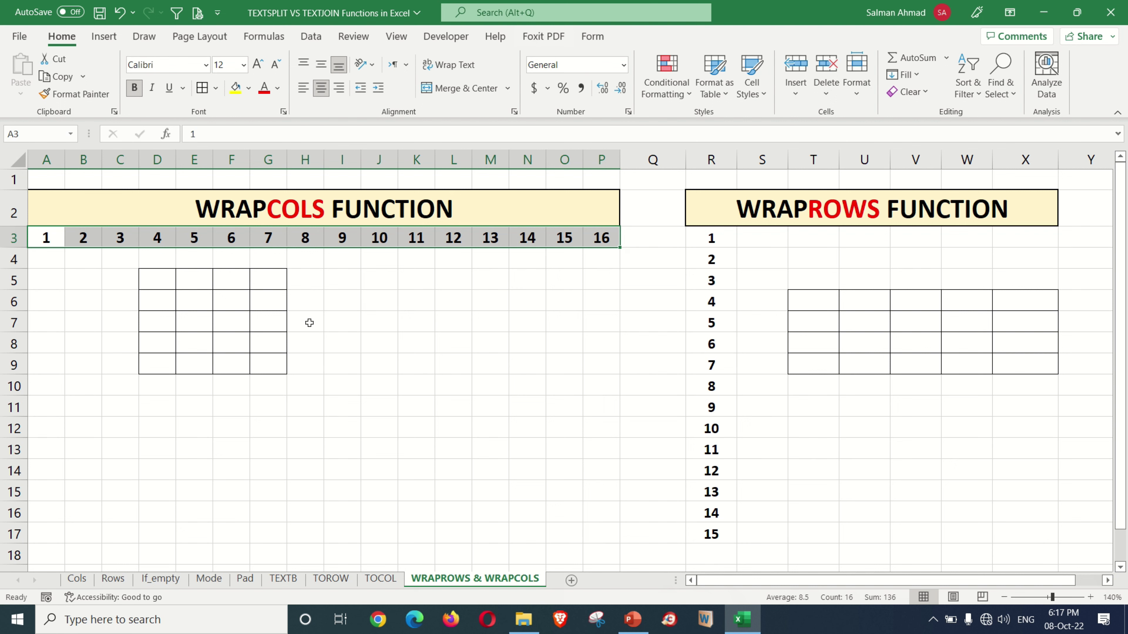
left_click(186, 304)
left_click(166, 276)
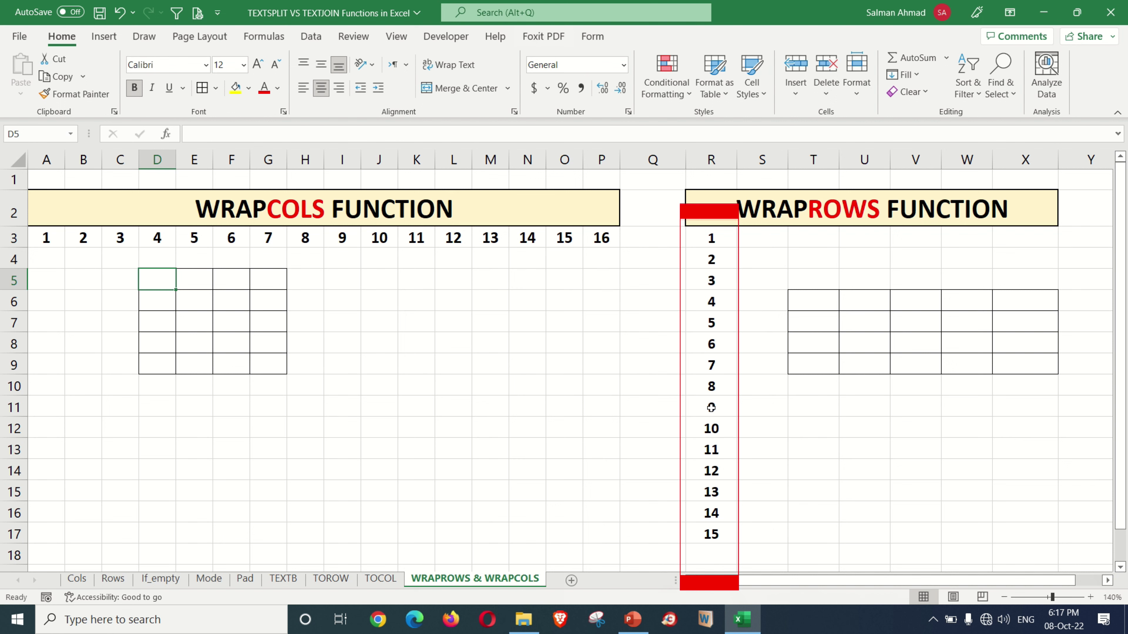
Extend the number list in column R by entering 16 in cell R18.
left_click(715, 535)
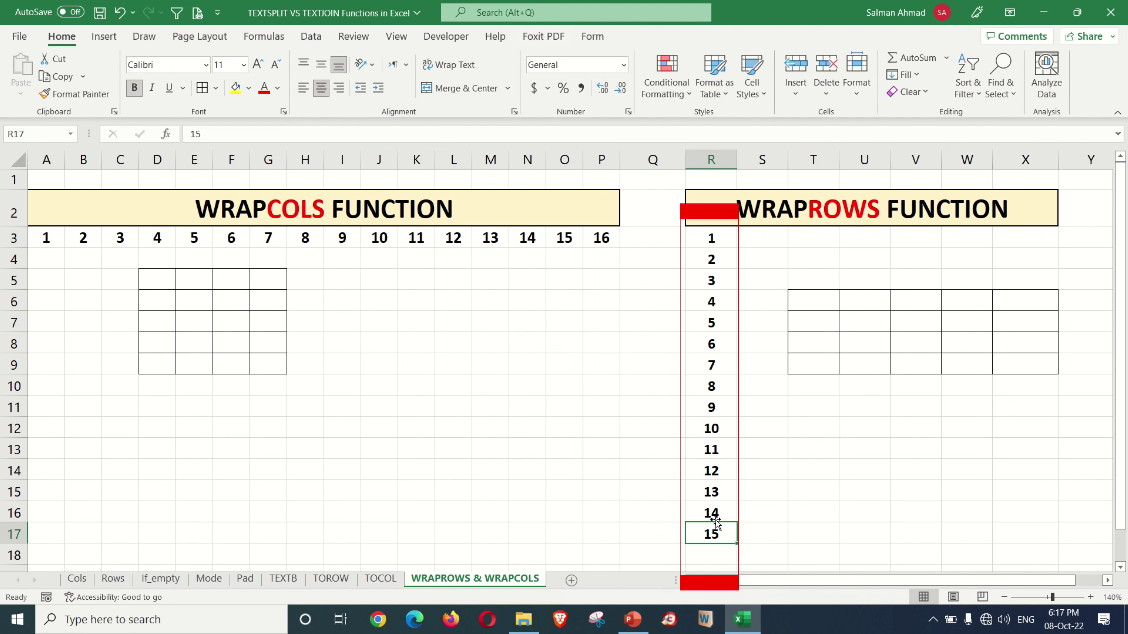
left_click(720, 557)
type("16")
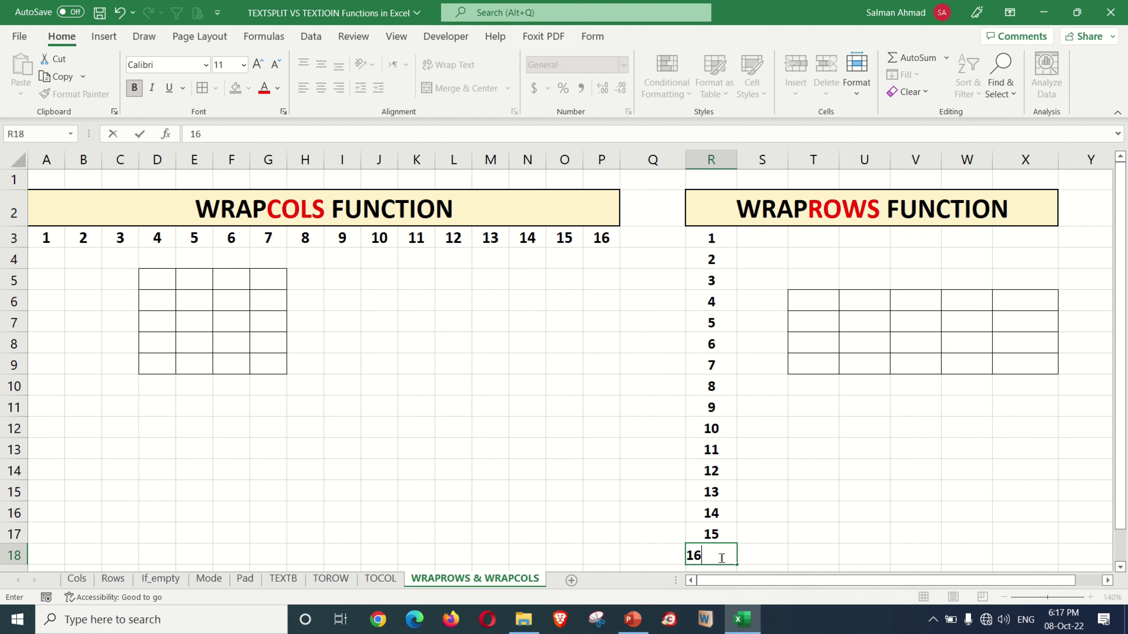
key("Return")
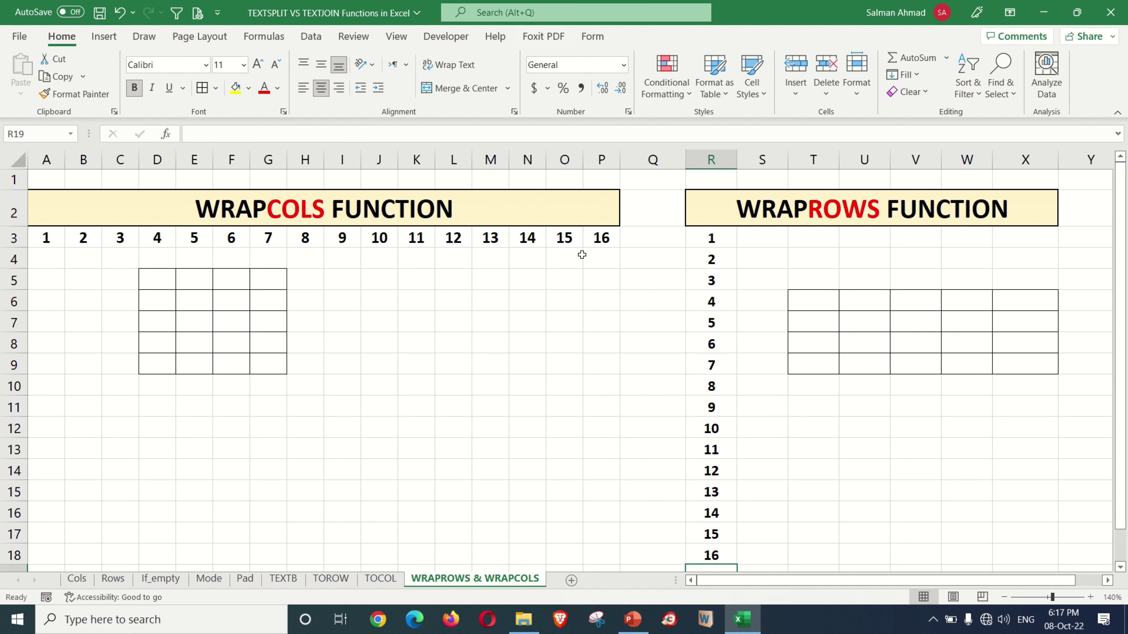
Enter the formula =WRAPCOLS(A3:P3,4) in cell D5 to wrap the row of numbers into columns of four values.
left_click(169, 278)
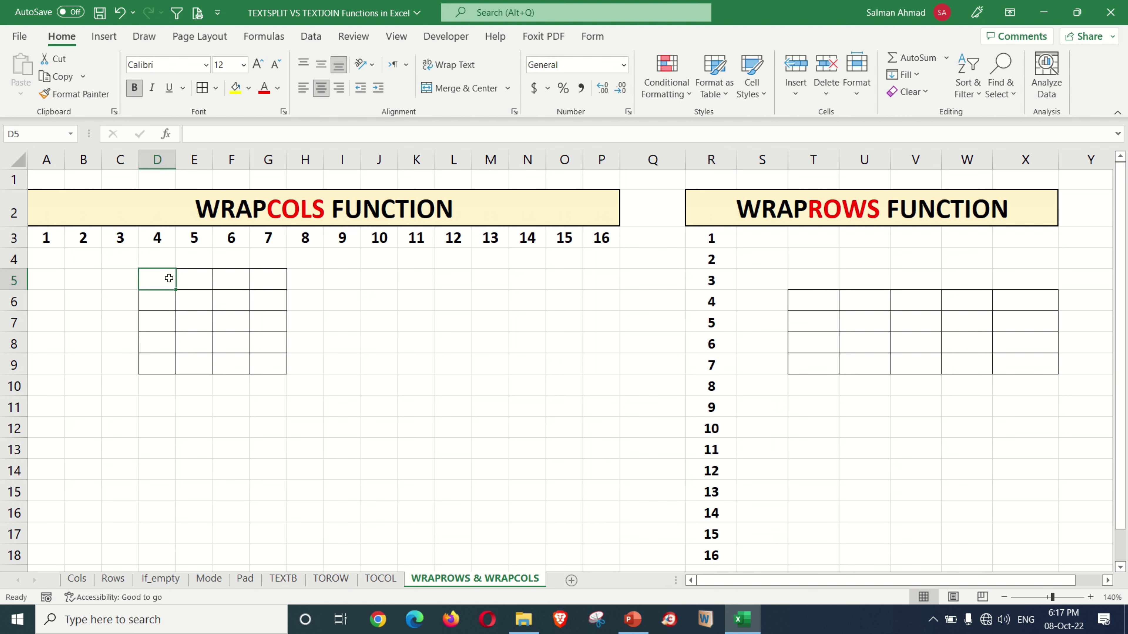
type("=")
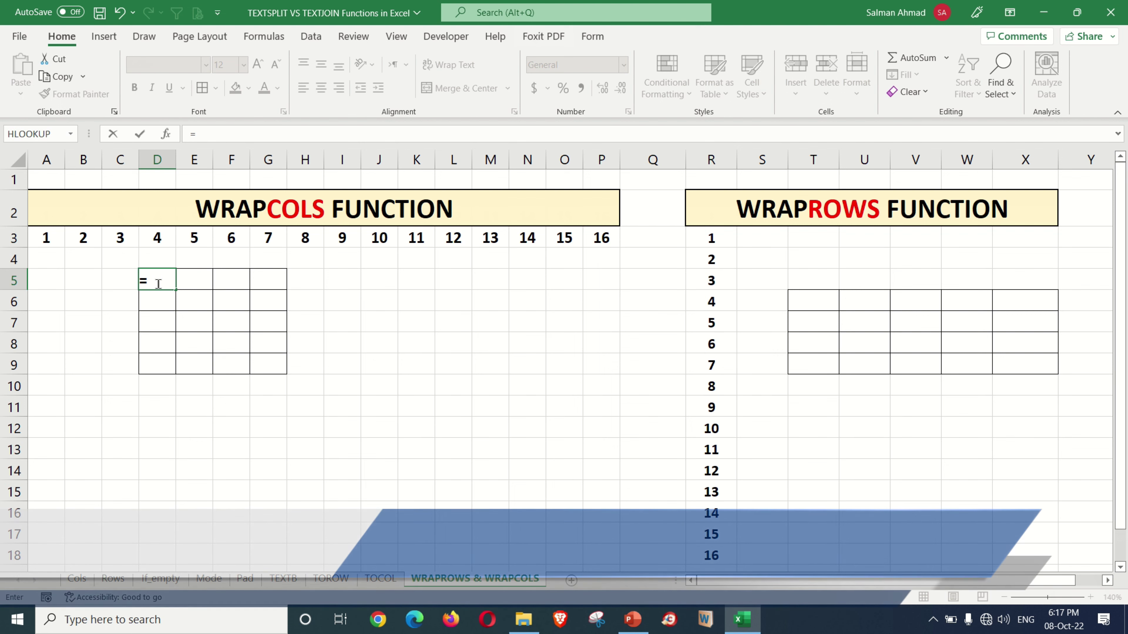
type("WA")
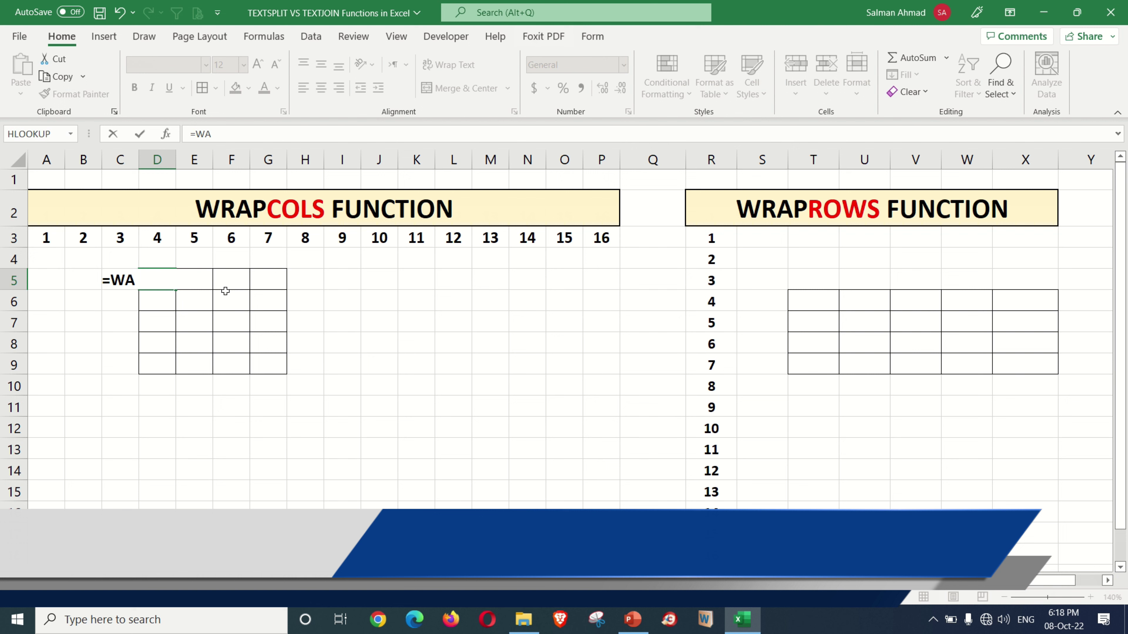
key("BackSpace")
type("R")
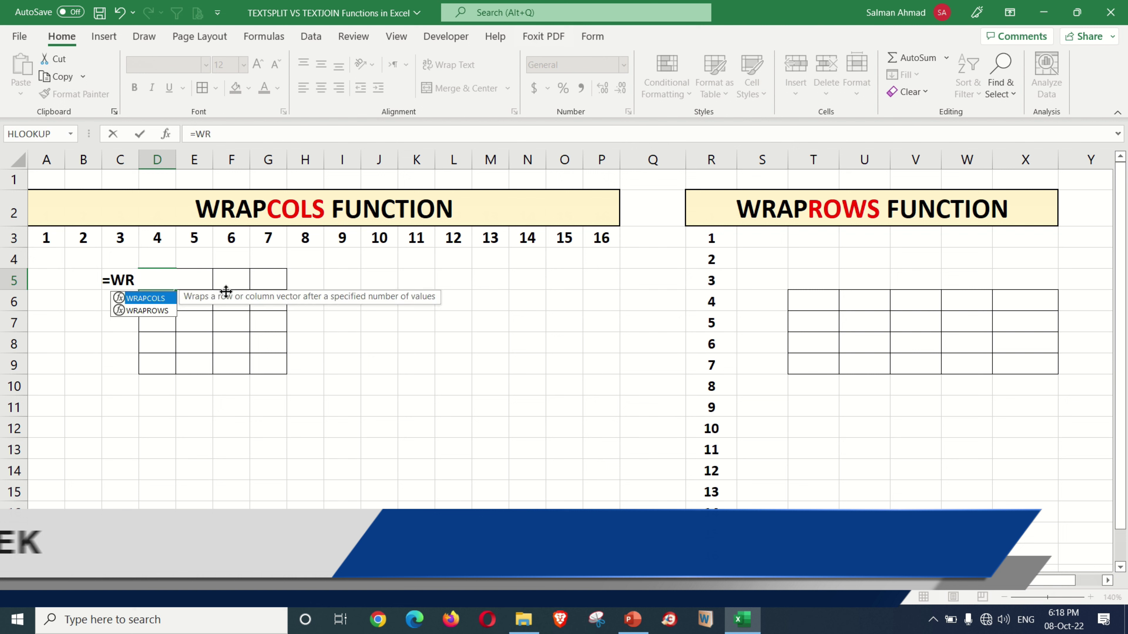
key("Tab")
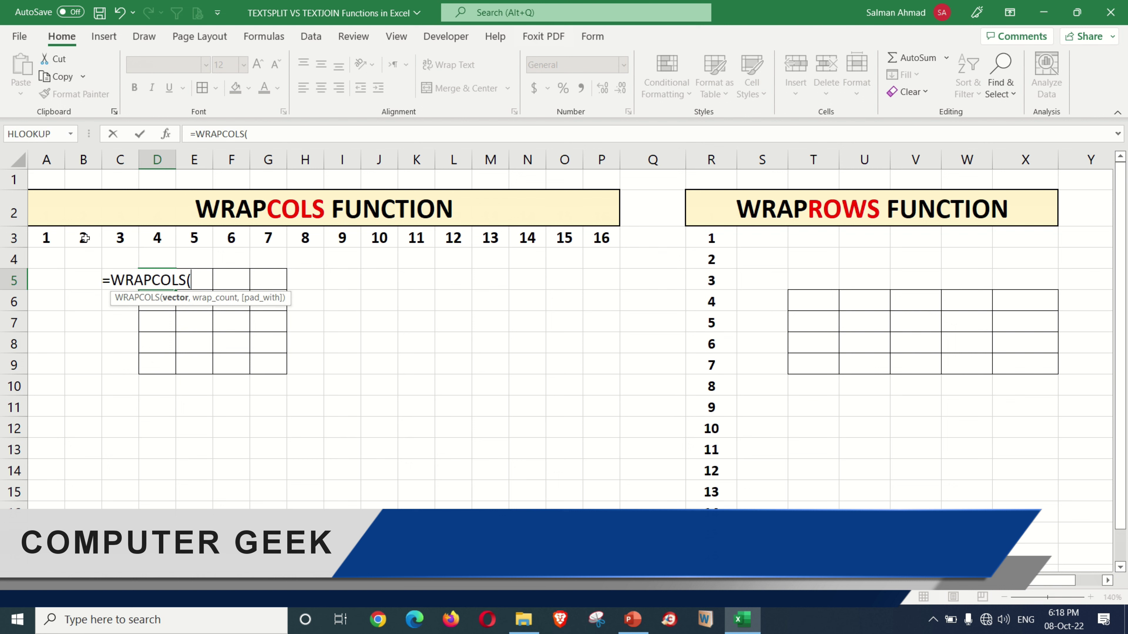
left_click(52, 239)
left_click_drag(53, 239, 597, 240)
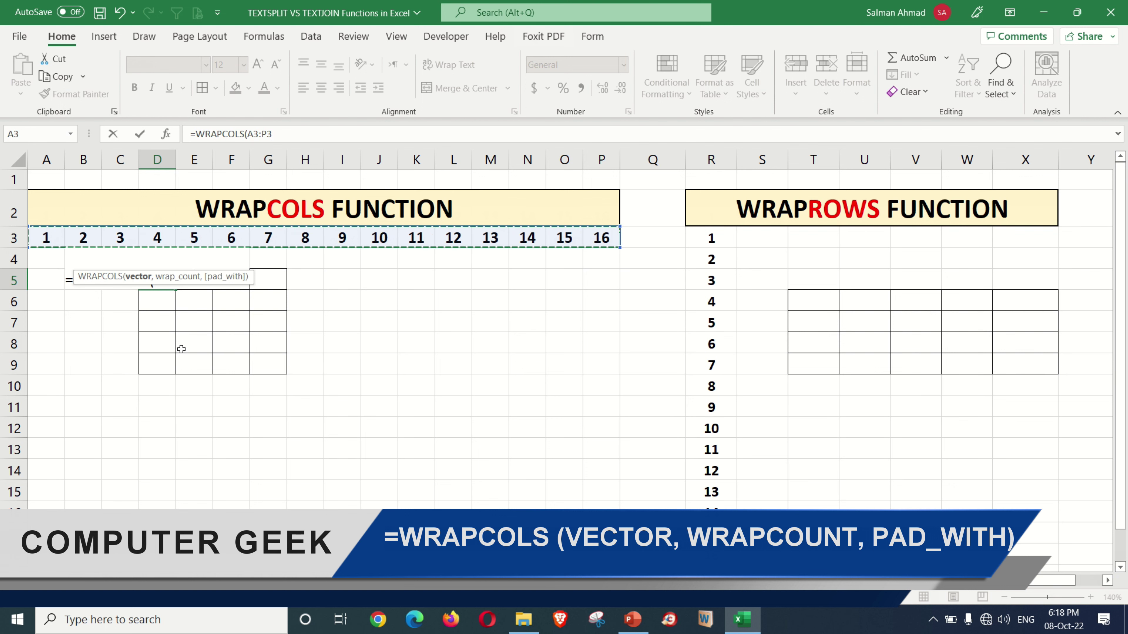
type(",4")
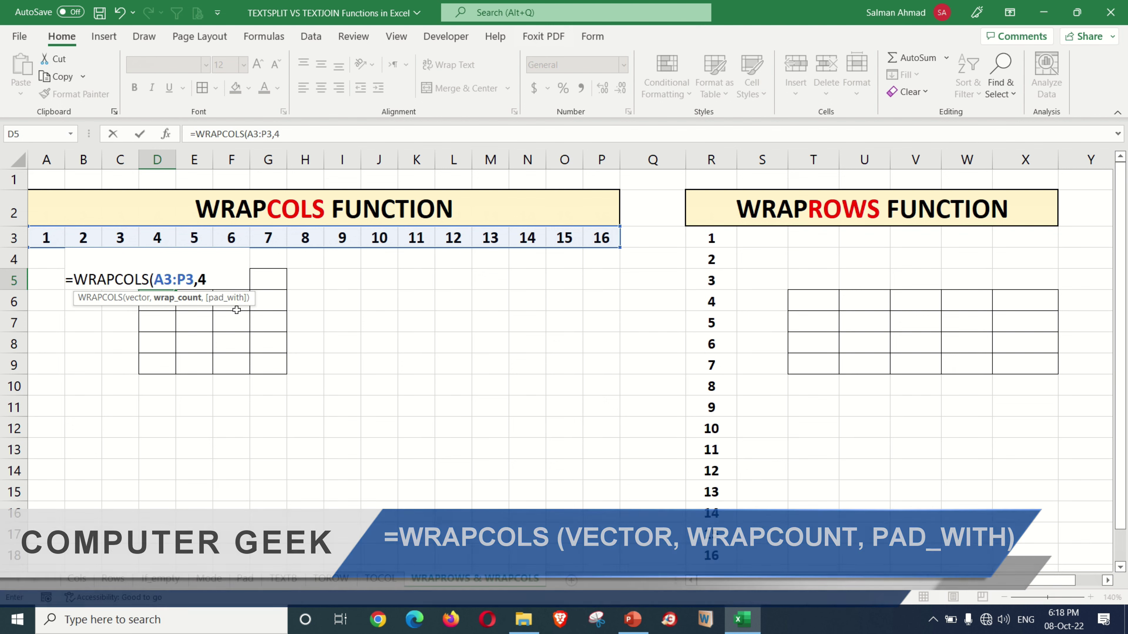
type(")")
key("Return")
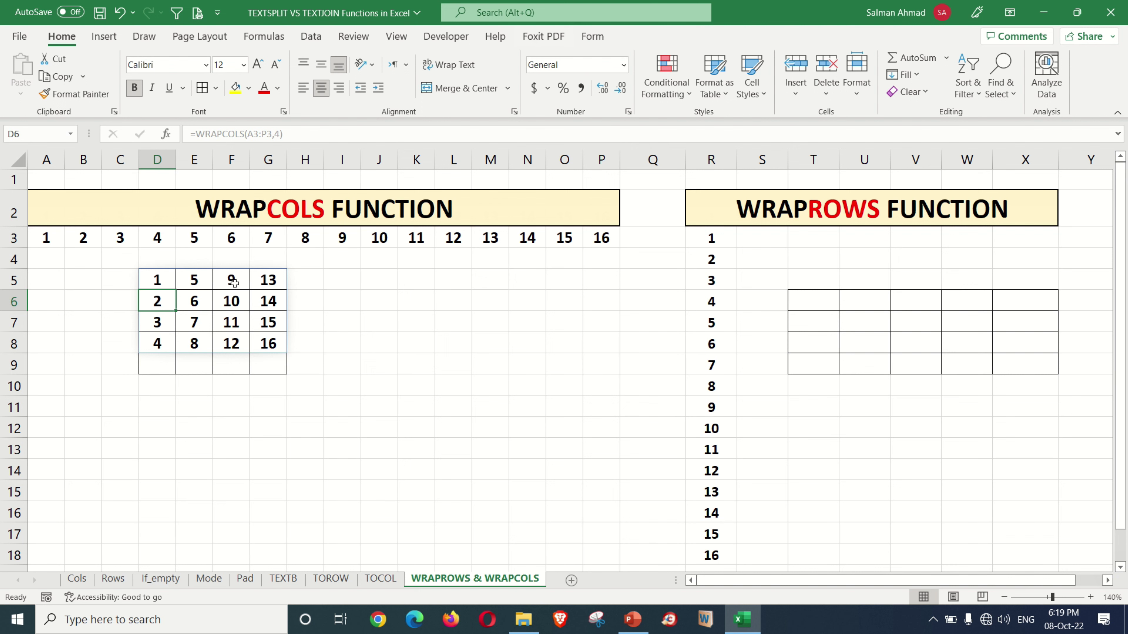
Change the wrap count of the WRAPCOLS formula in D5 to 5 and auto-fit the width of column G.
left_click(162, 285)
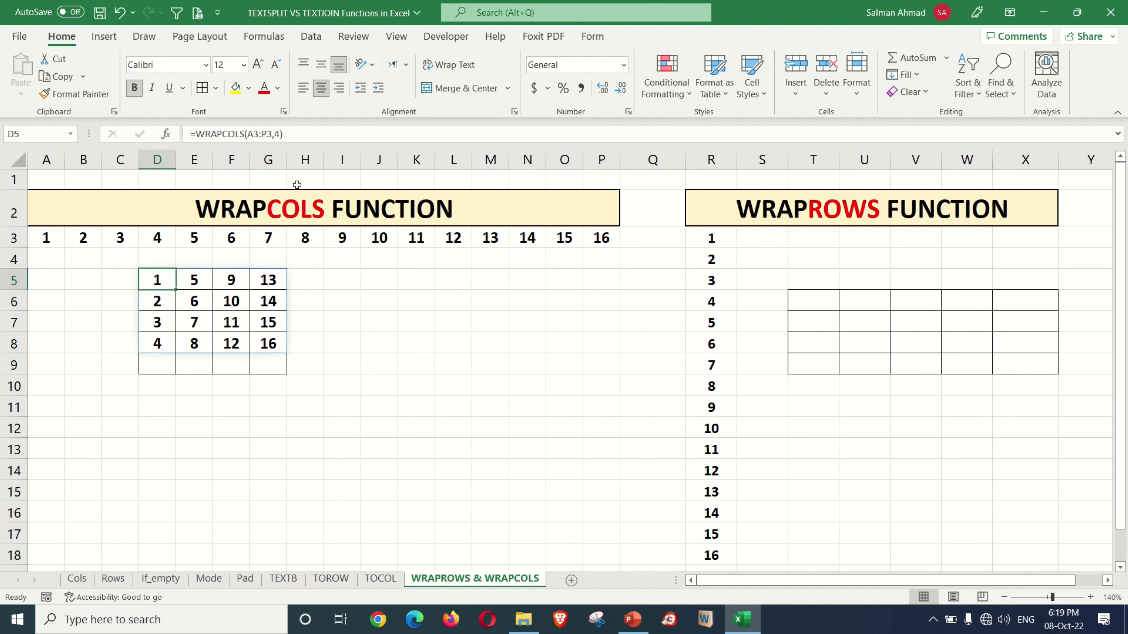
left_click(280, 134)
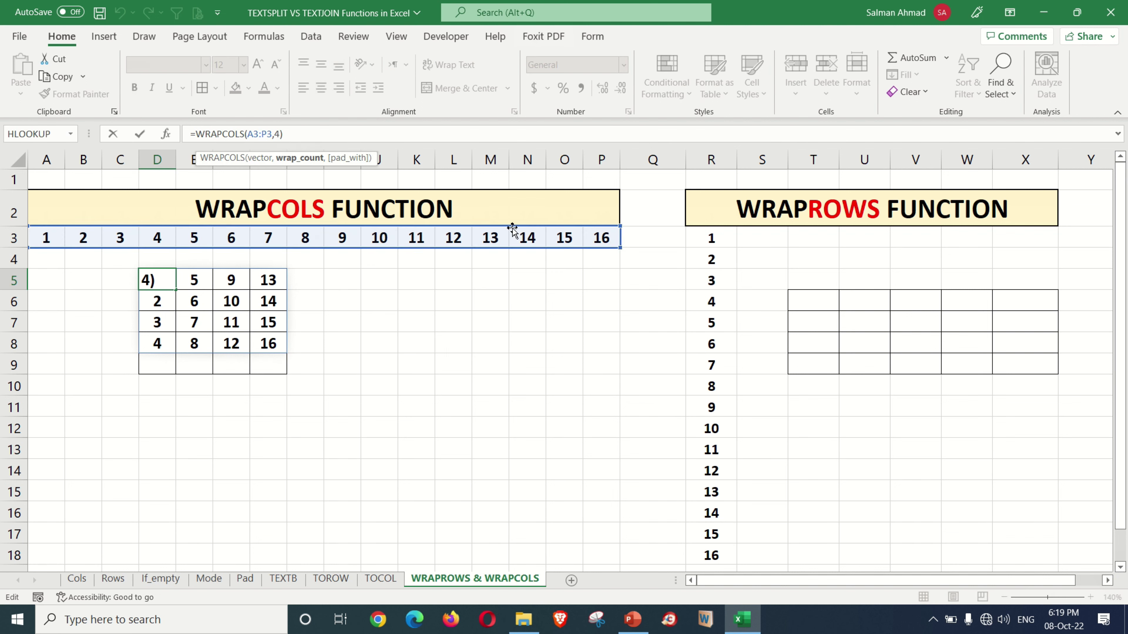
key("BackSpace")
type("5")
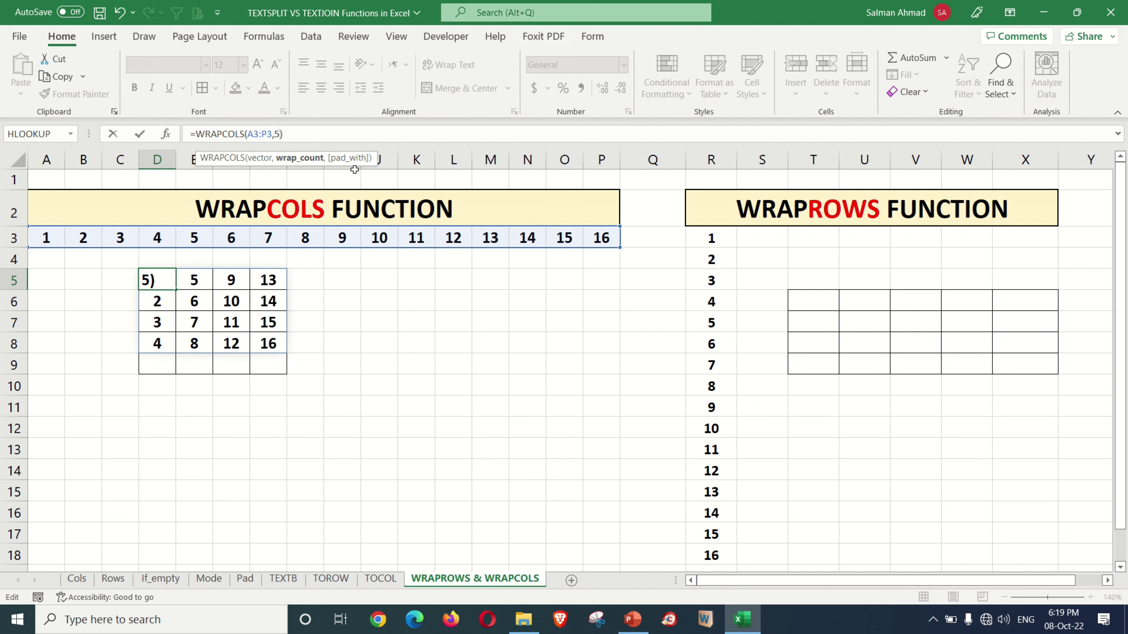
key("Return")
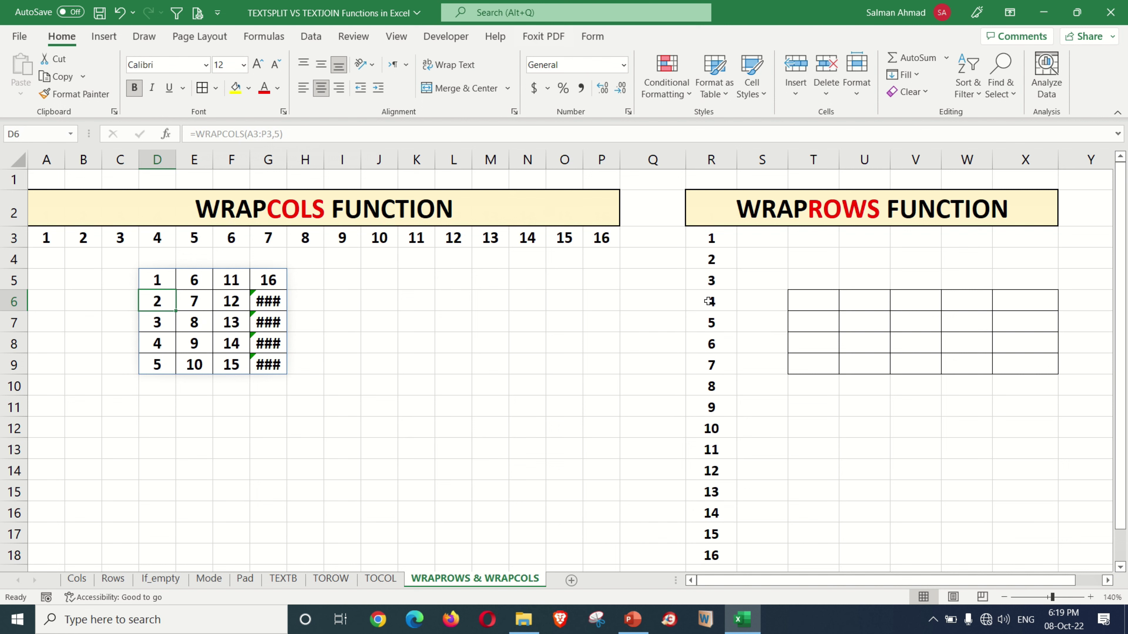
double_click(287, 159)
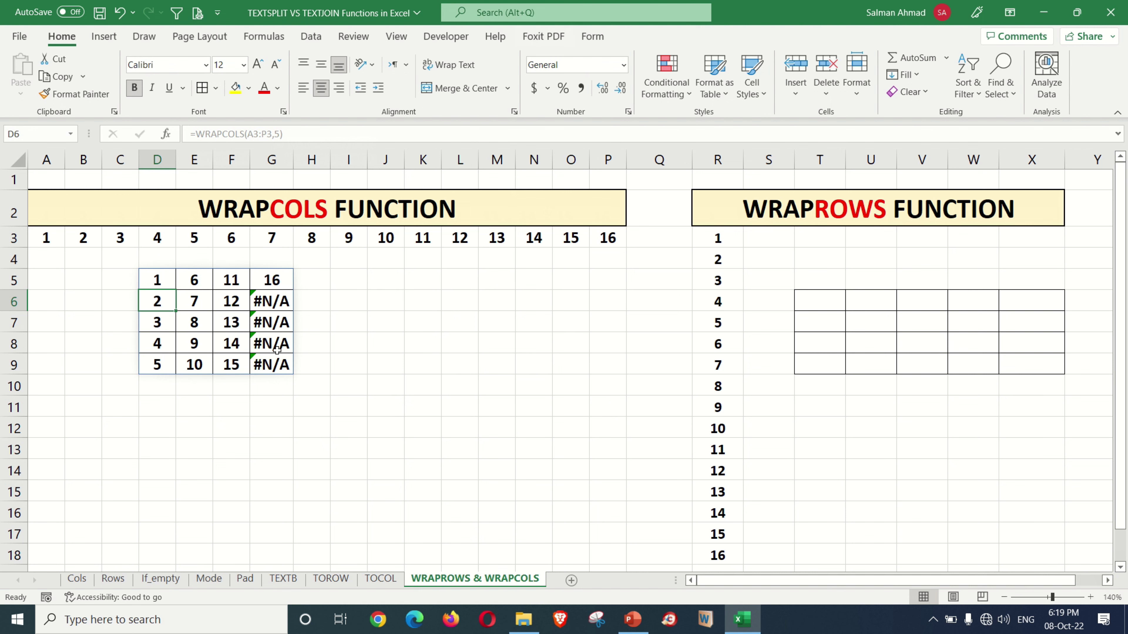
Add "X" as the pad_with argument of the WRAPCOLS formula in D5.
left_click(161, 277)
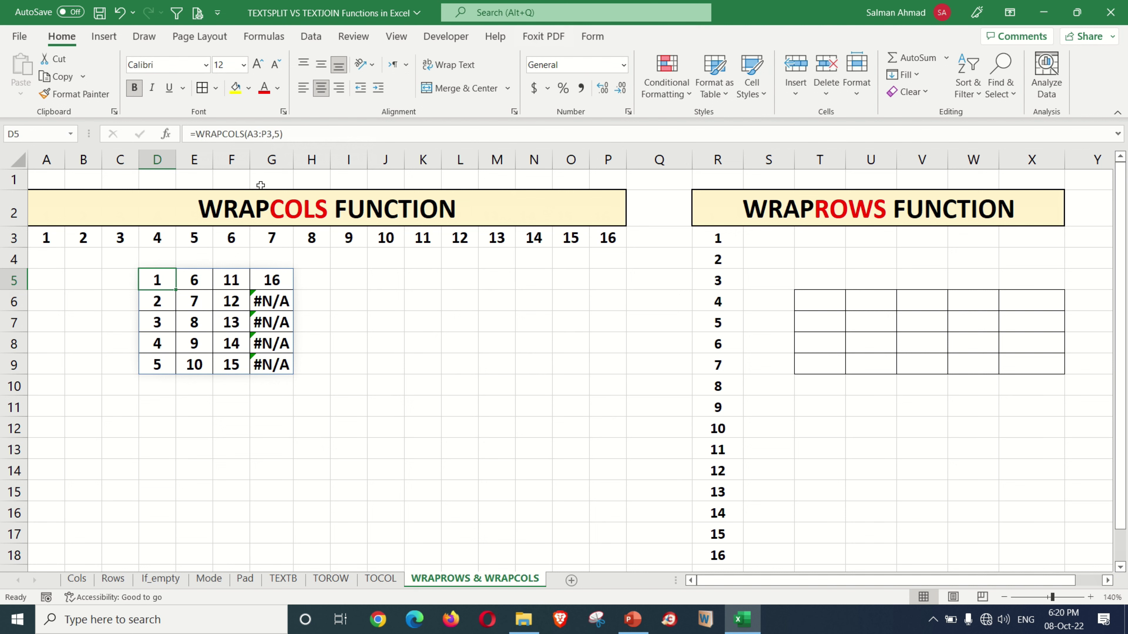
left_click(280, 132)
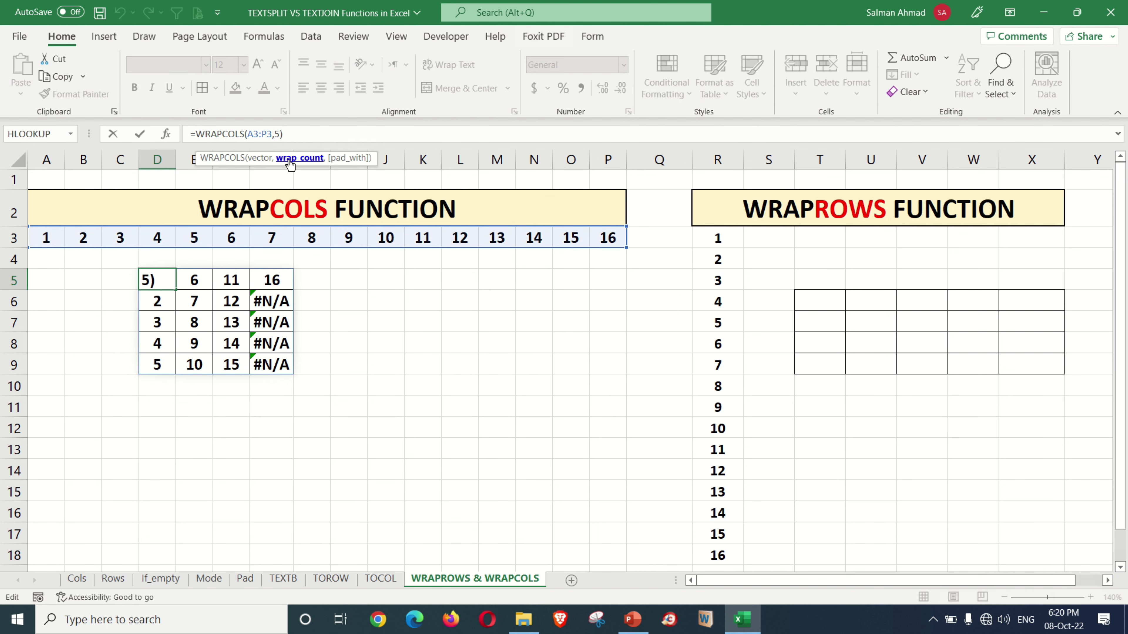
type(",")
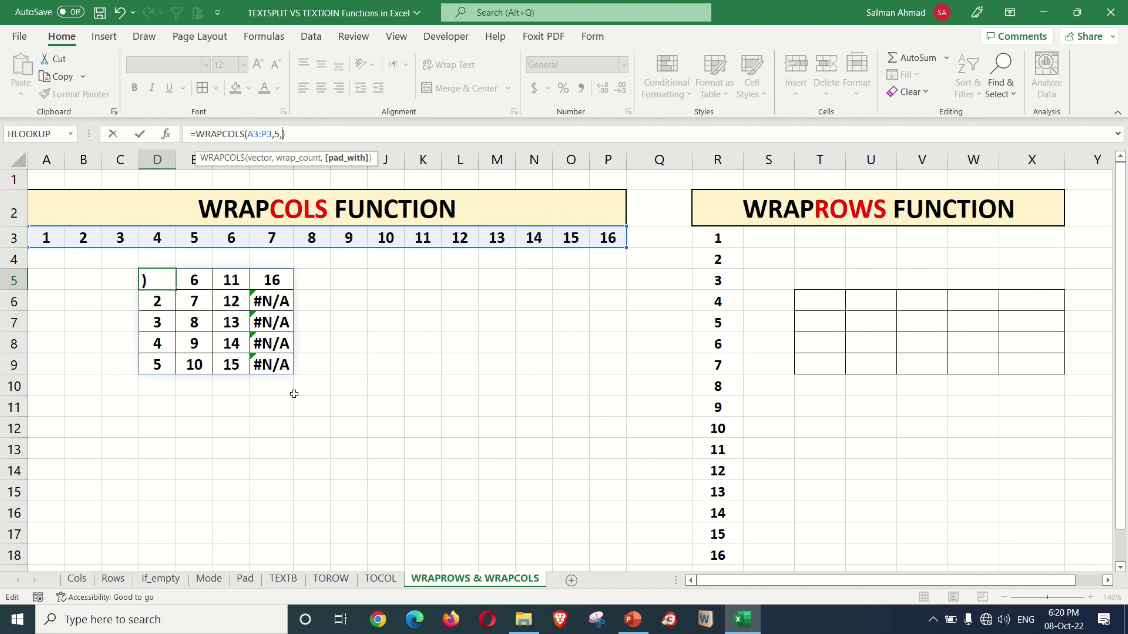
type("\"")
type("X\"")
key("Return")
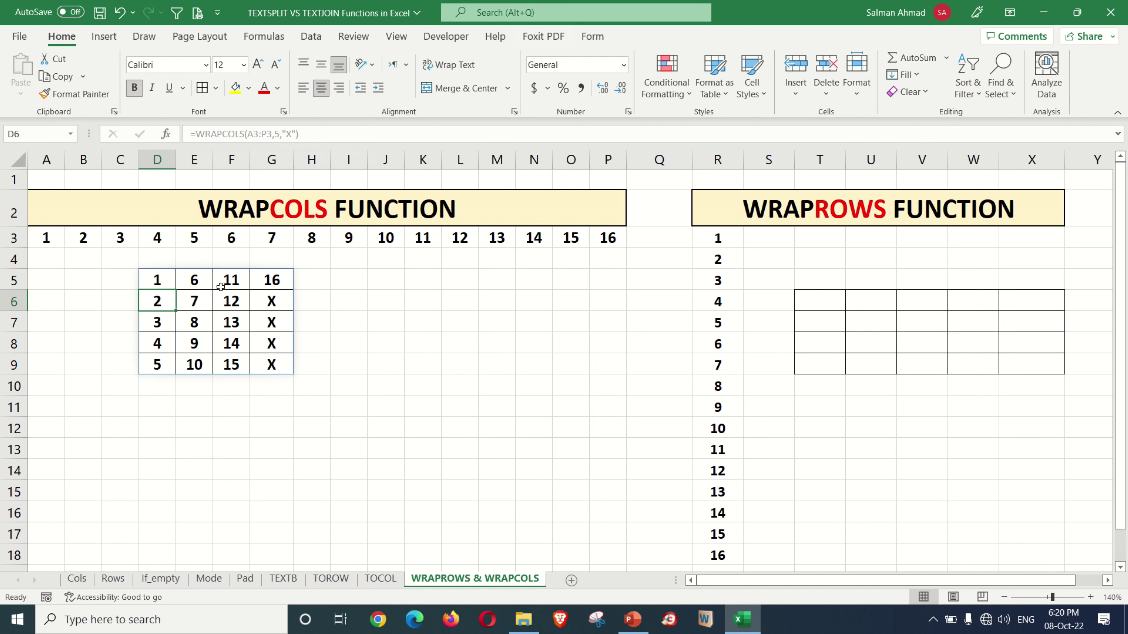
left_click(54, 240)
left_click_drag(55, 239, 620, 243)
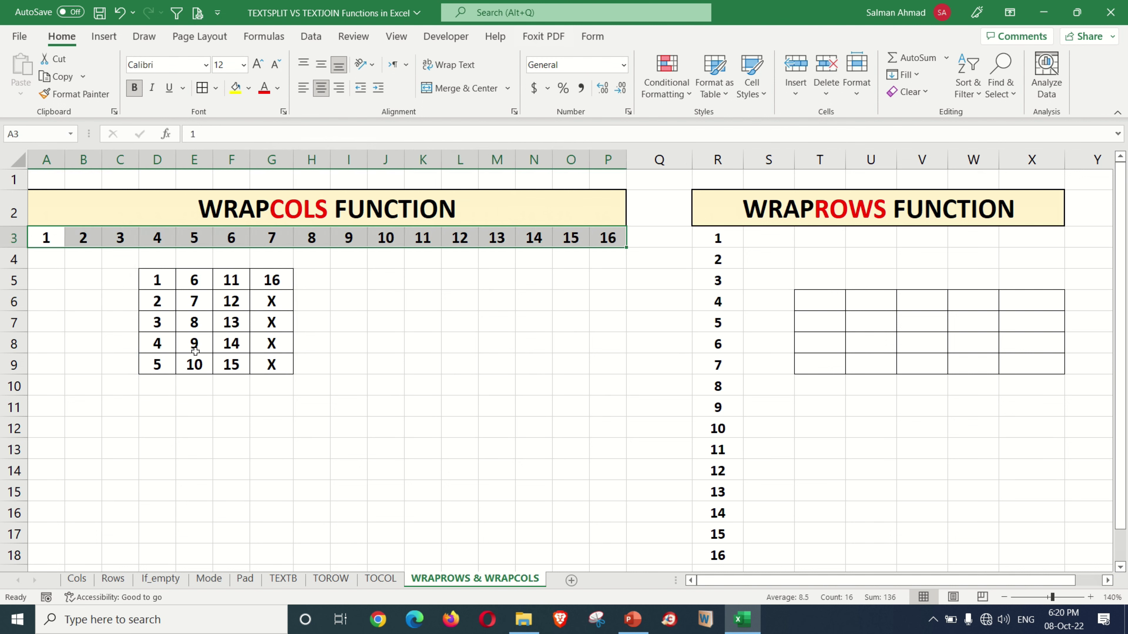
Enter the formula =WRAPROWS(R3:R18,4) in cell T6 to wrap the column of numbers into rows of four values.
left_click(825, 310)
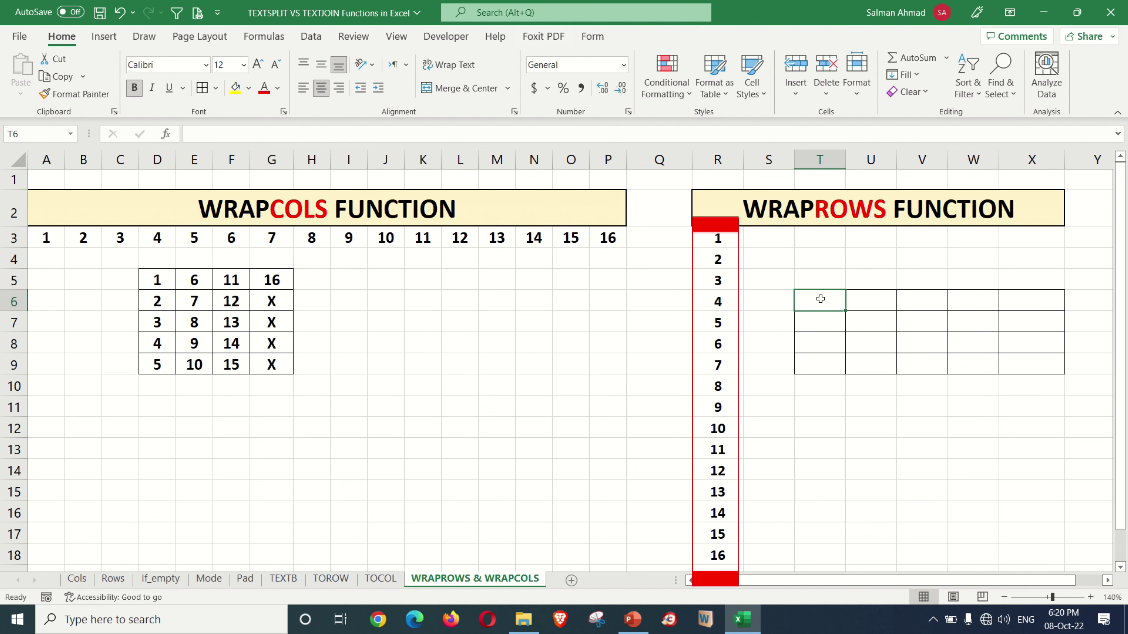
type("=")
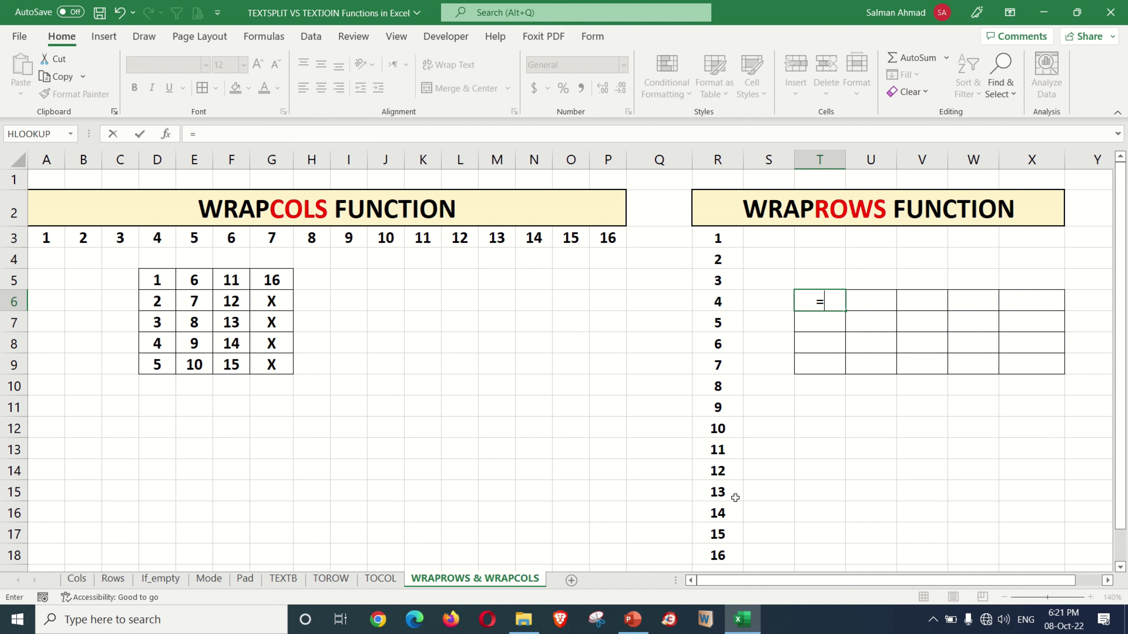
type("WRA")
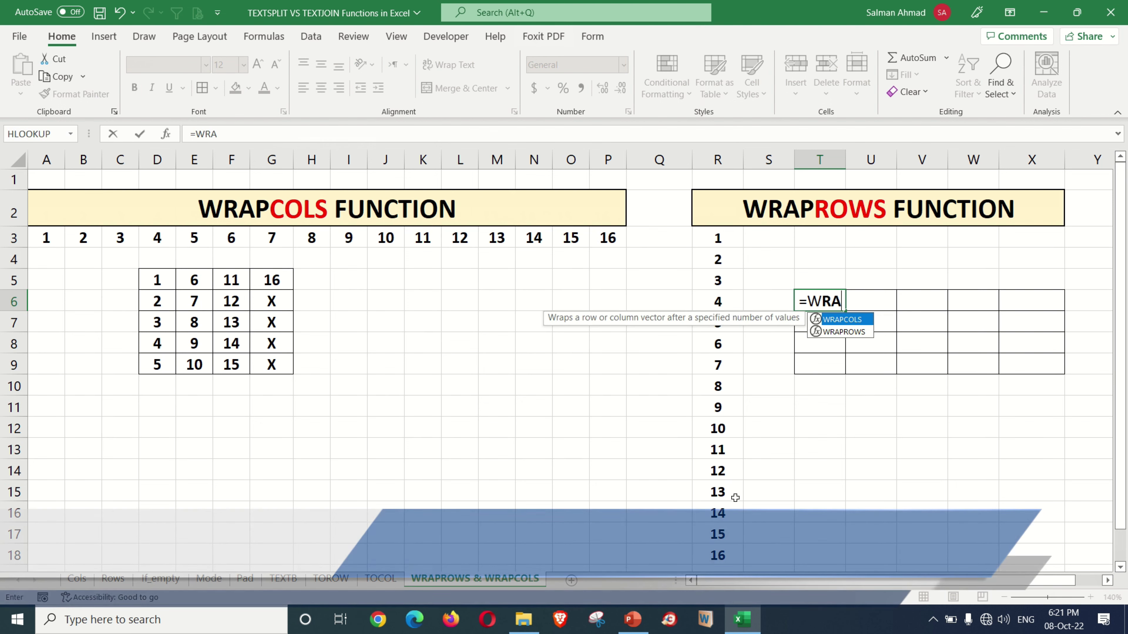
type("PROWS")
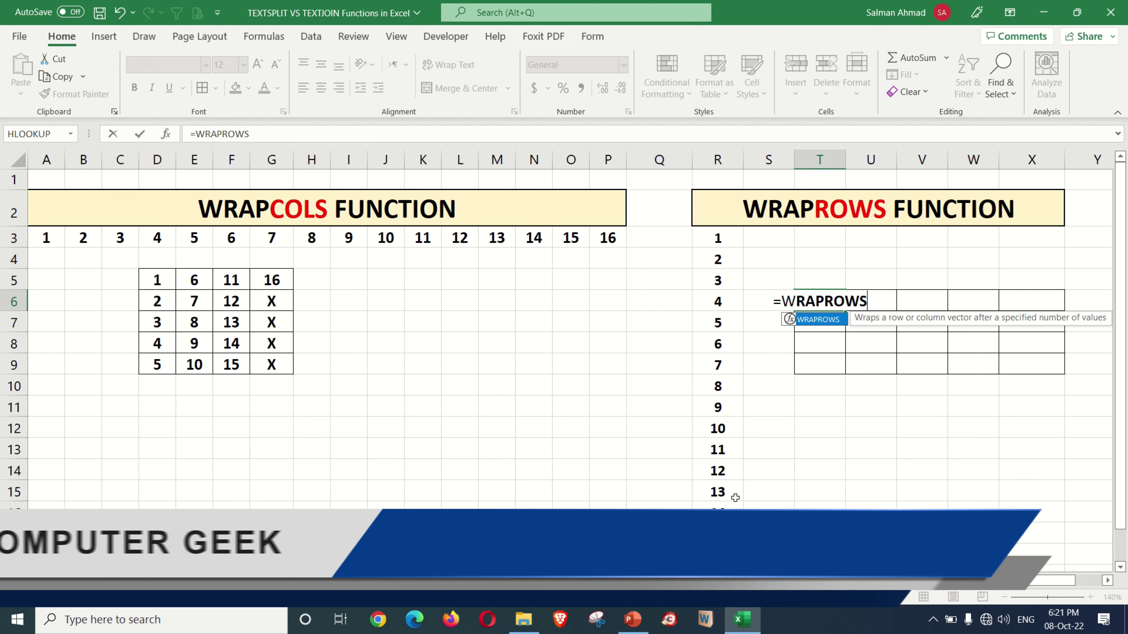
type("(")
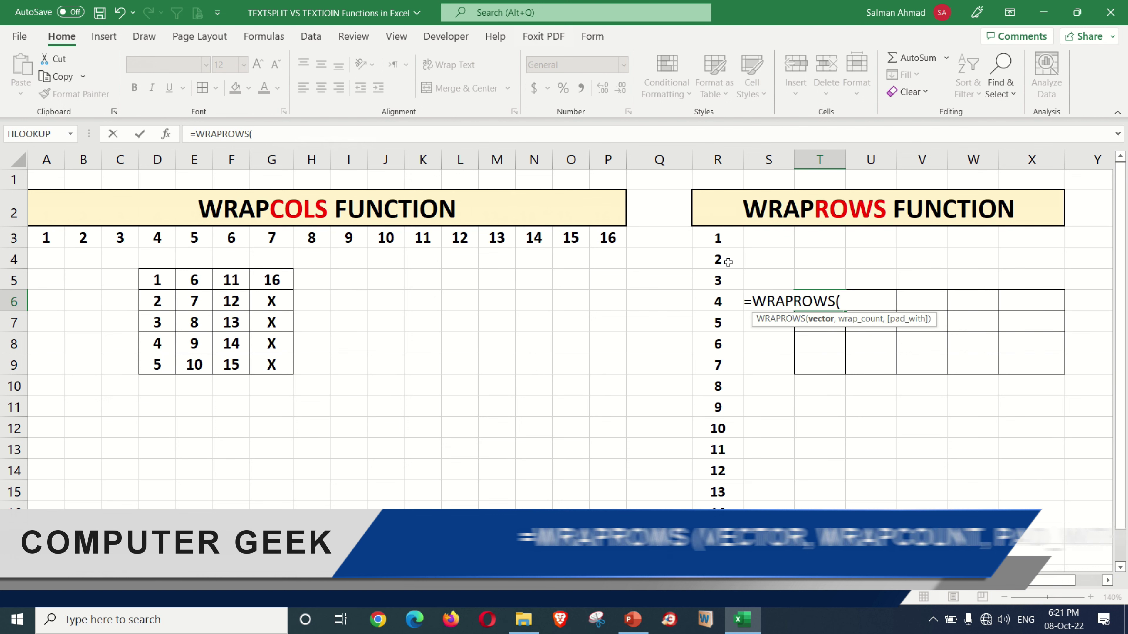
left_click_drag(717, 238, 717, 555)
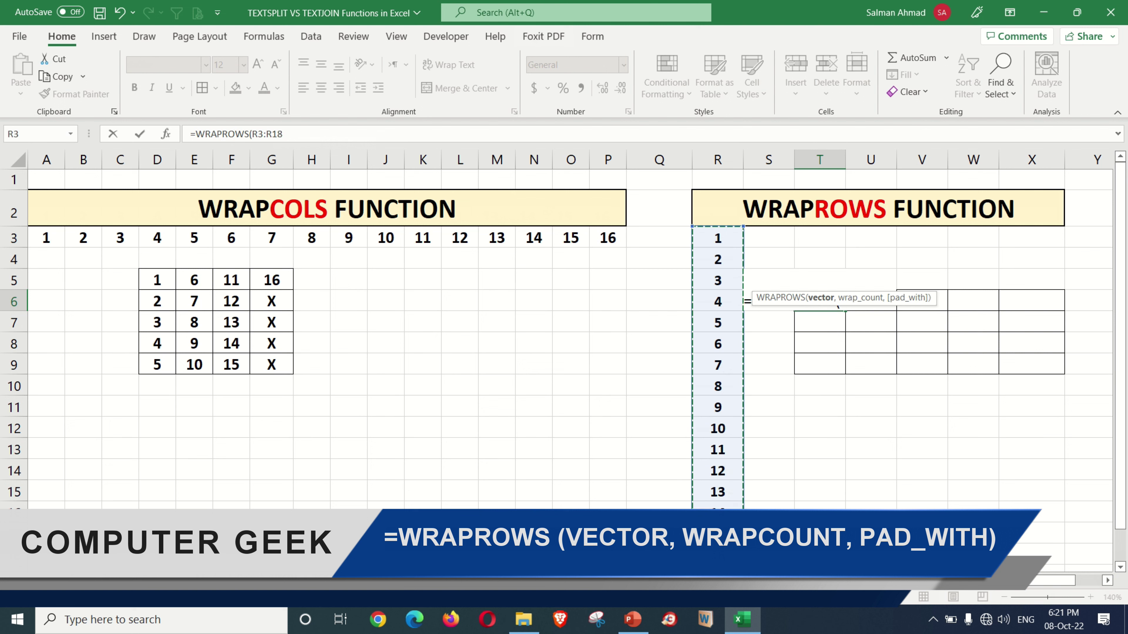
type(",")
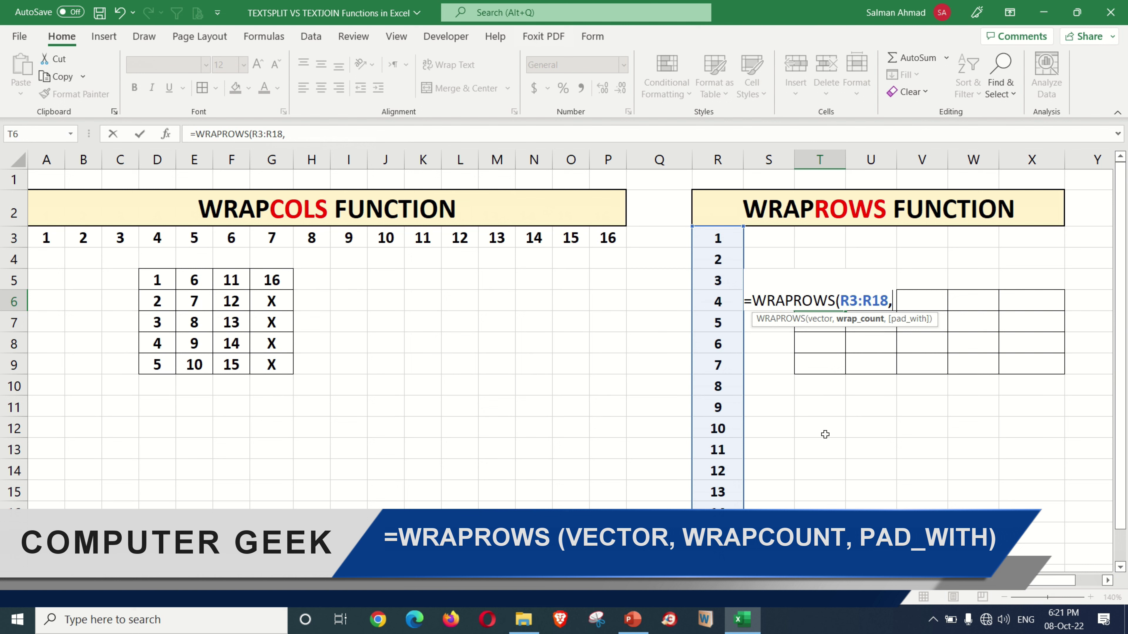
type("4")
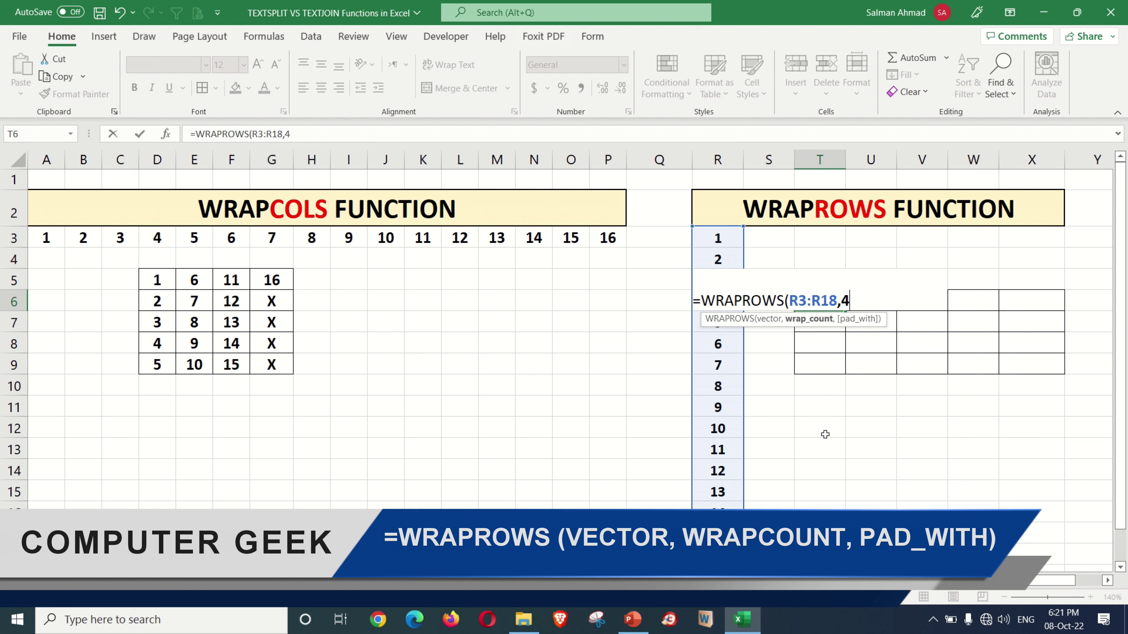
type(")")
key("Return")
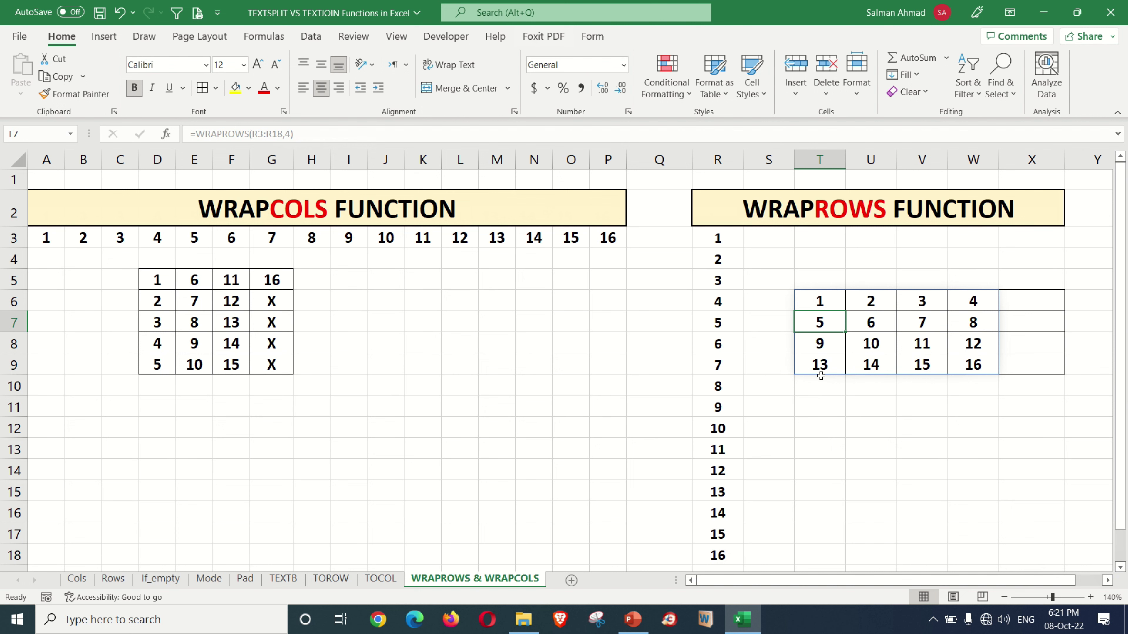
Change the wrap count of the WRAPROWS formula in T6 to 5.
left_click(826, 303)
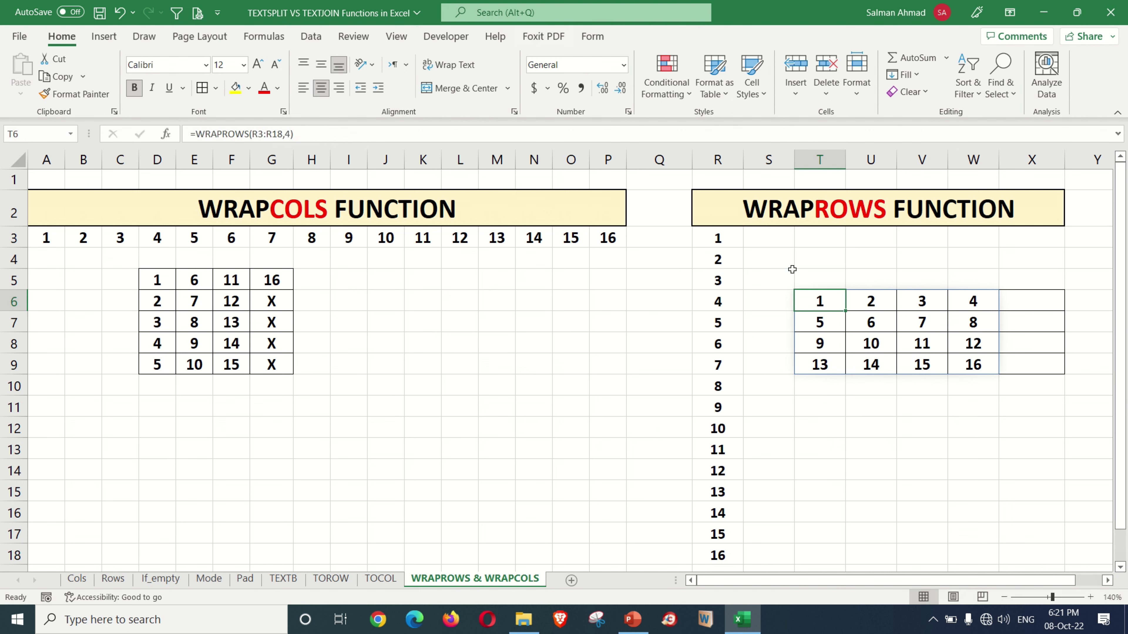
left_click(291, 133)
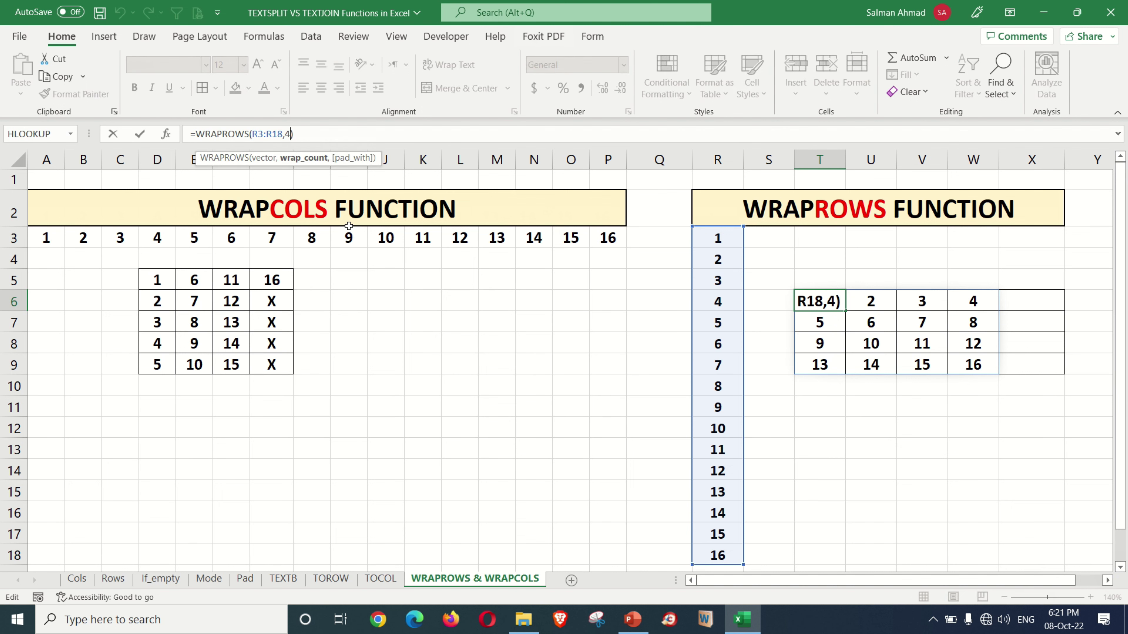
key("BackSpace")
type("5")
key("Return")
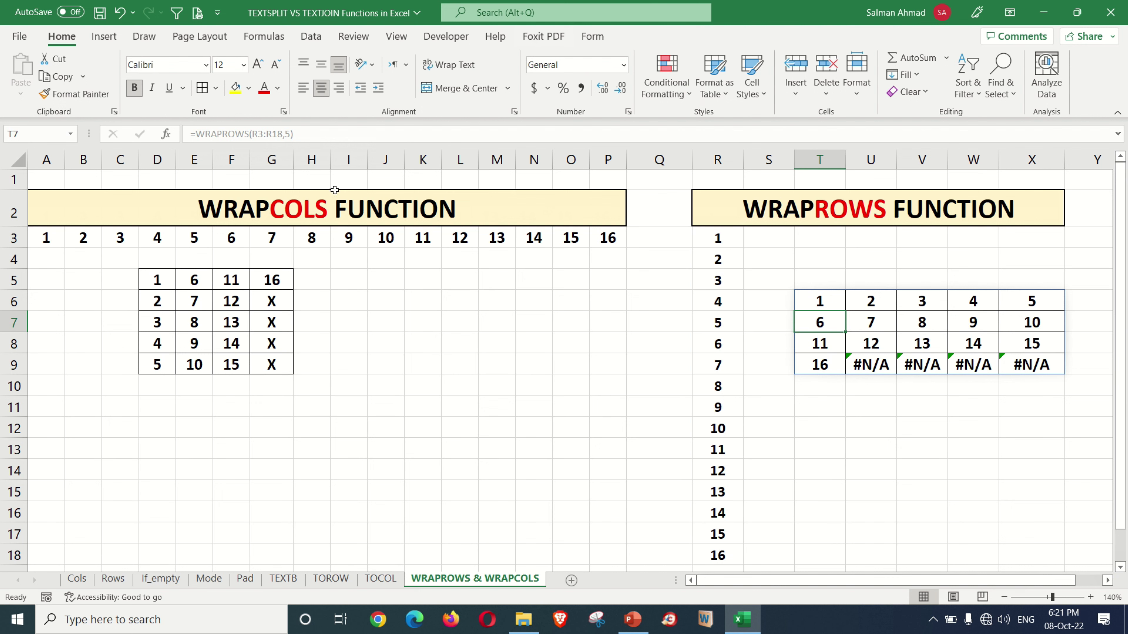
Add "NIL" as the pad_with argument of the WRAPROWS formula in T6.
left_click(817, 302)
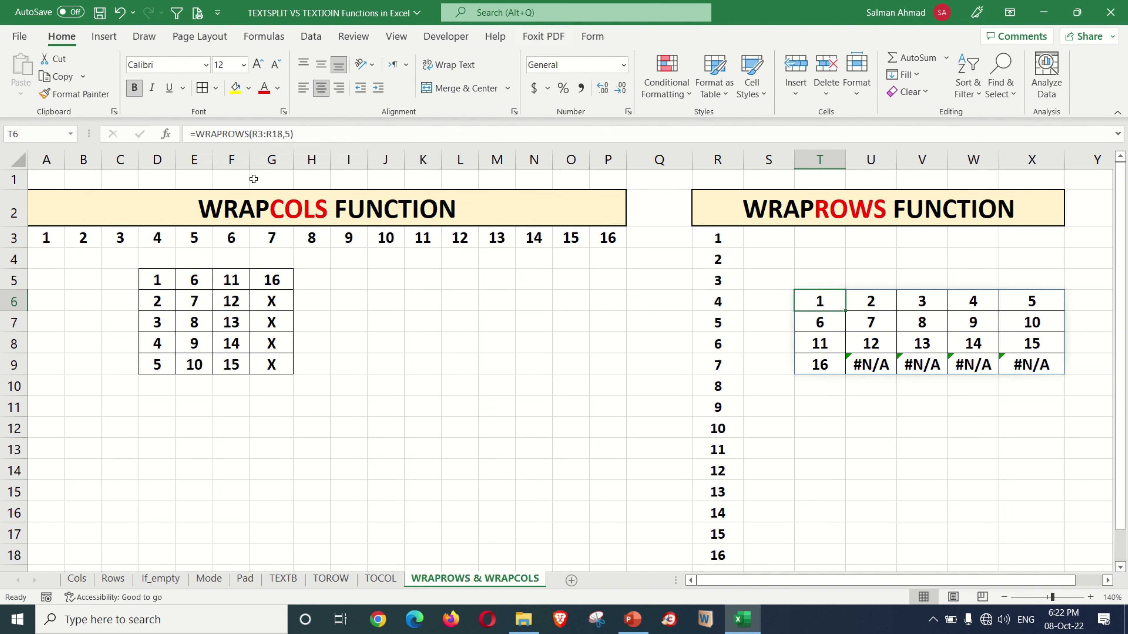
left_click(291, 134)
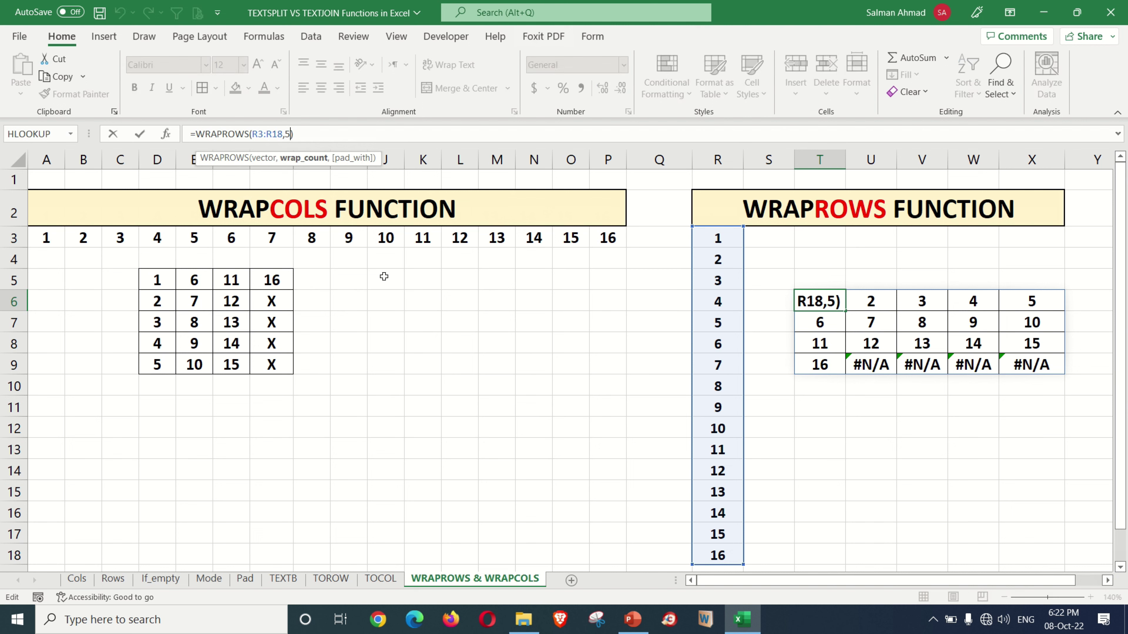
type(",")
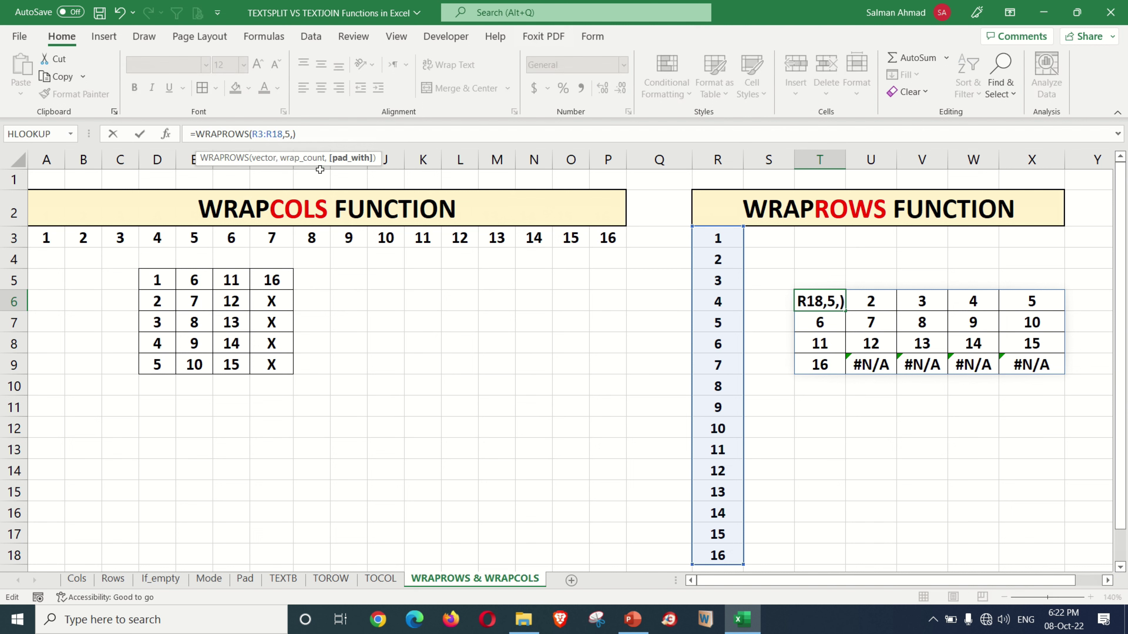
type("\"n")
key("BackSpace")
type("NIL\"")
key("Return")
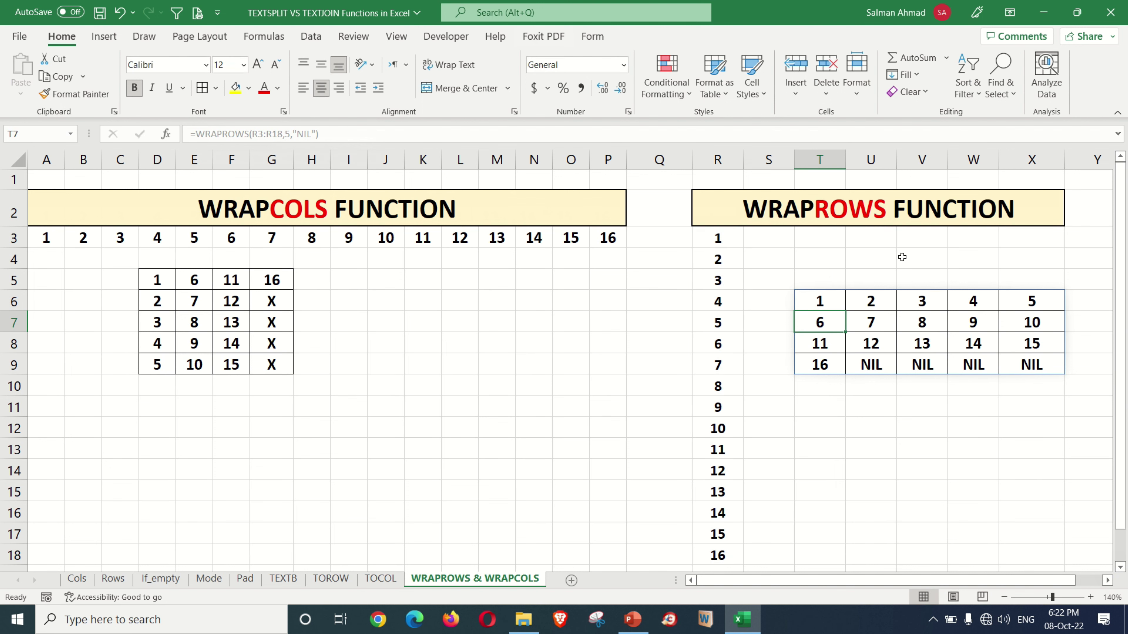